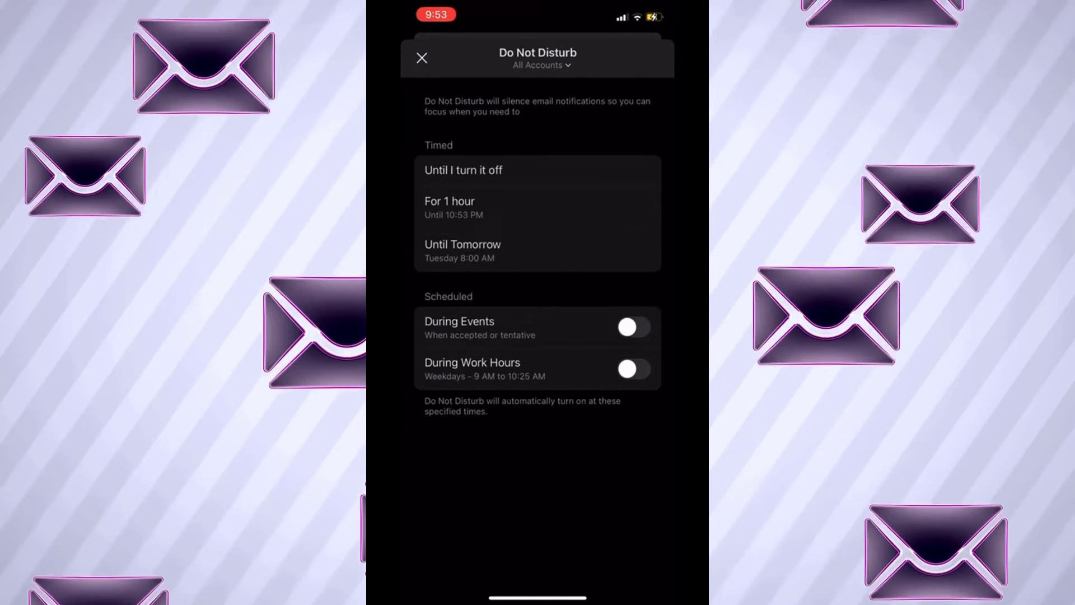
Choose the Outlook.com account from the account dropdown under the Do Not Disturb title
click(542, 65)
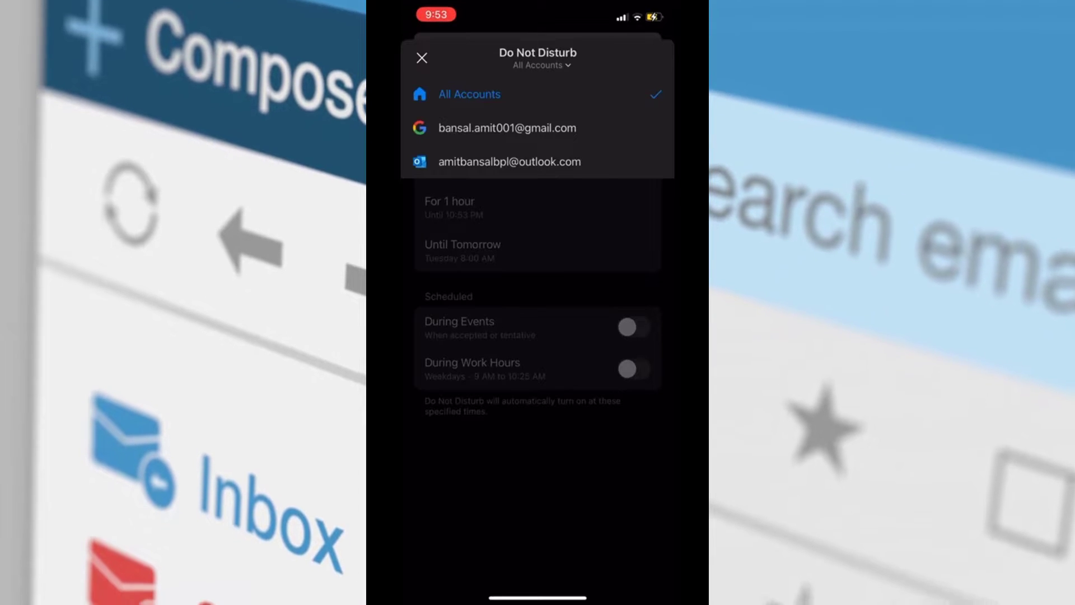
Apply settings to the Outlook.com account, then select and deselect the For 1 hour silence
click(509, 162)
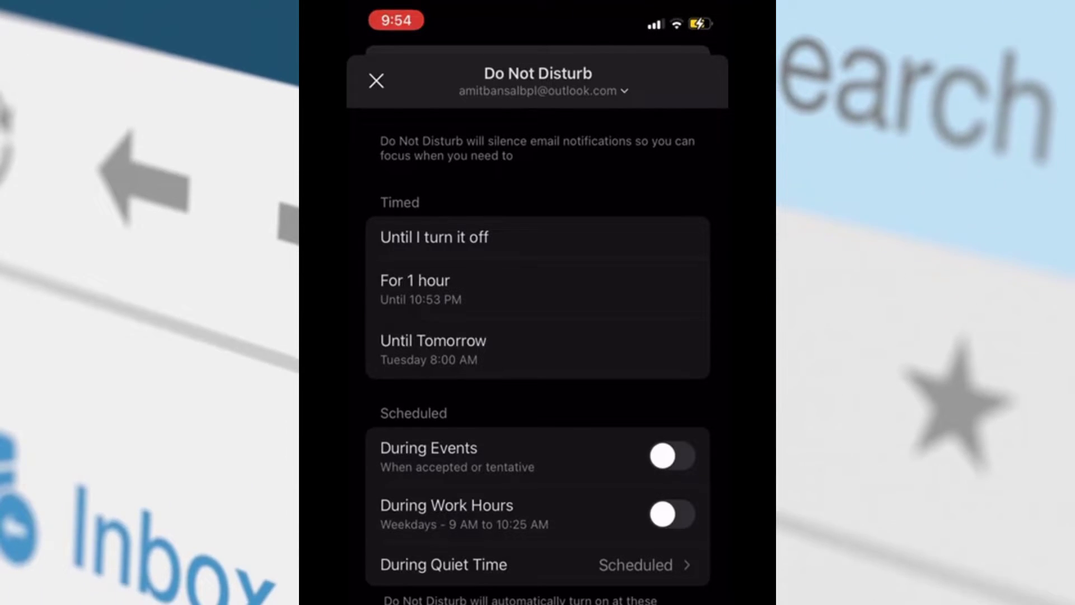
click(537, 290)
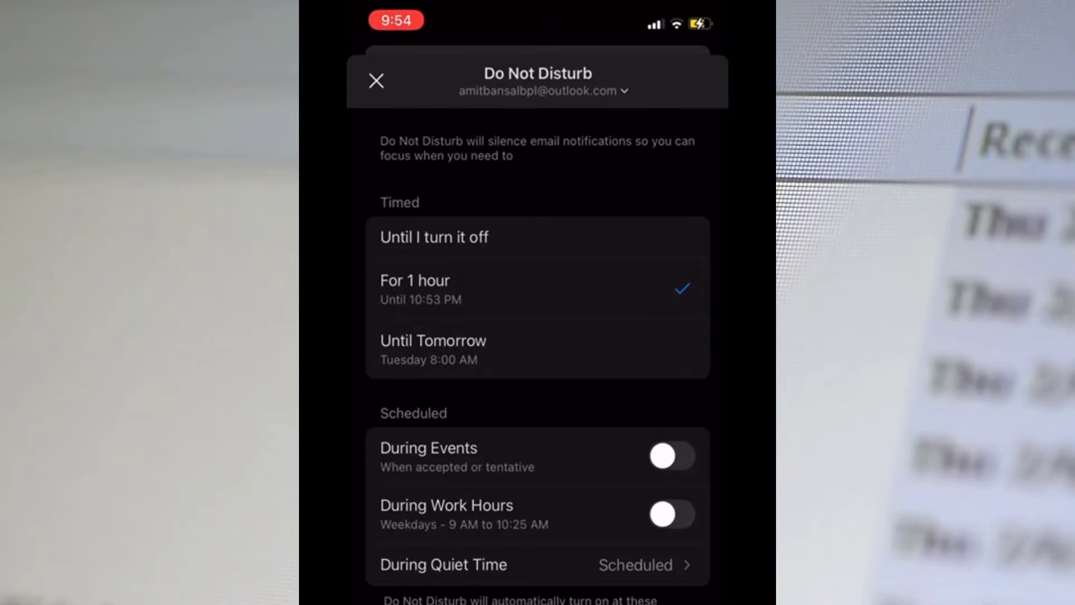
click(537, 289)
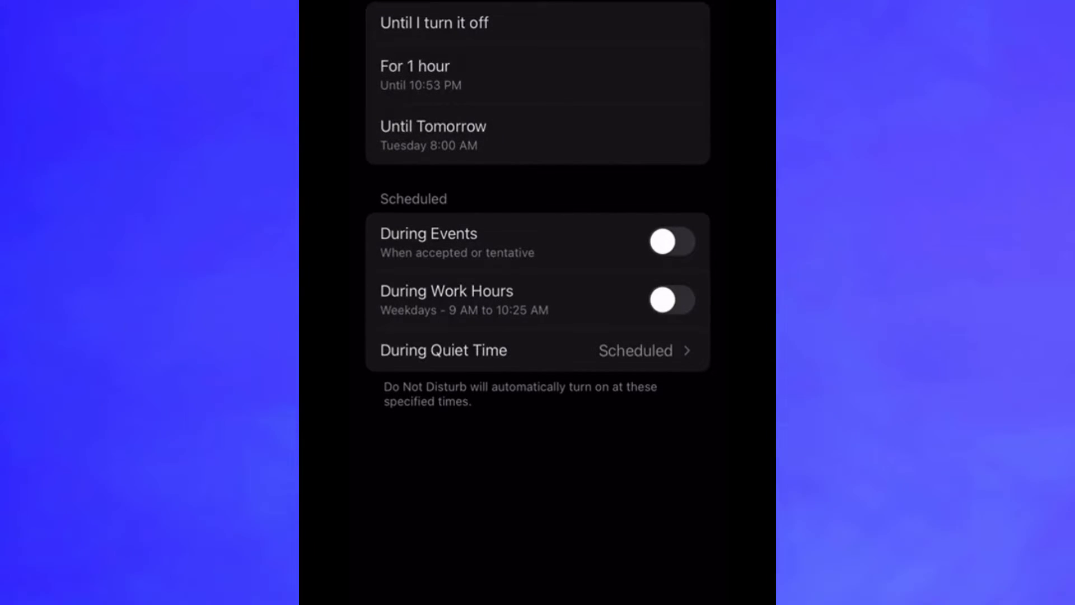
Toggle silencing notifications during calendar events
click(671, 242)
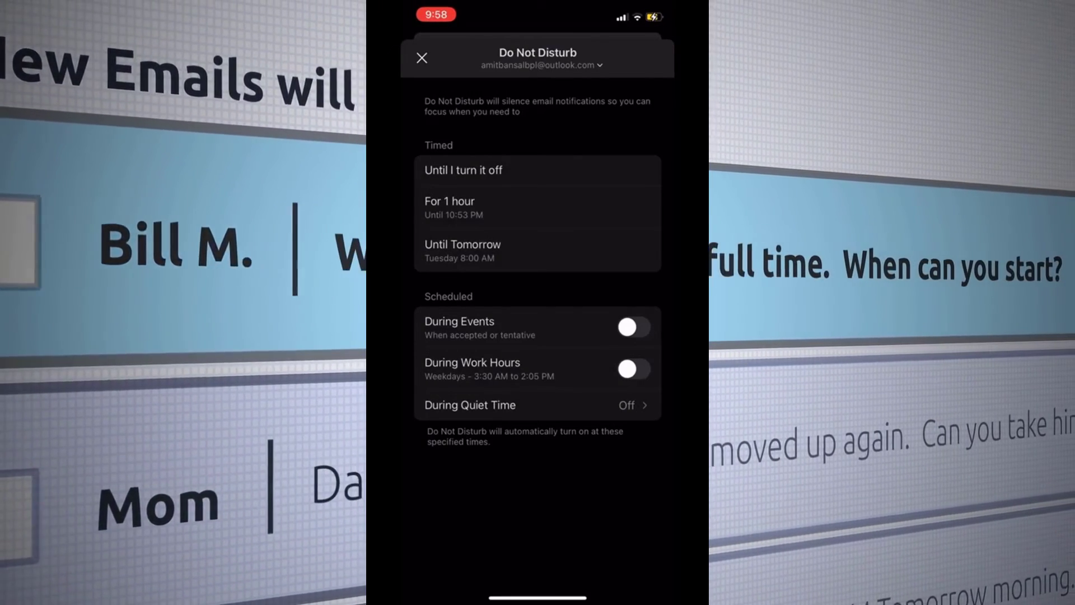
Silence notifications until tomorrow morning and close the Do Not Disturb settings
click(538, 250)
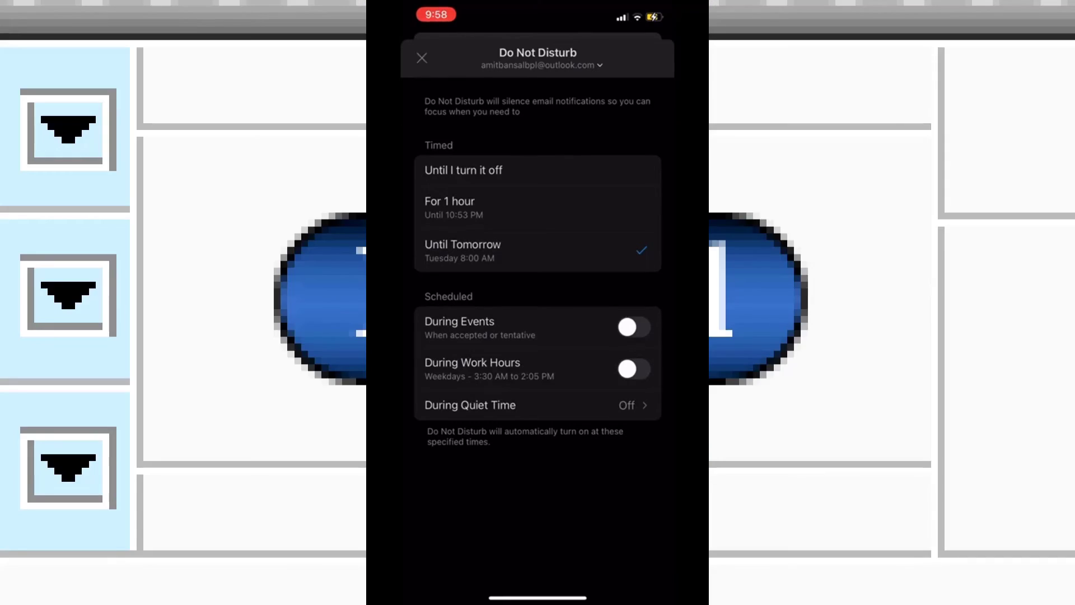
click(422, 57)
Switch to the Outlook.com account and show its folder drawer with the red alarm badge
click(429, 47)
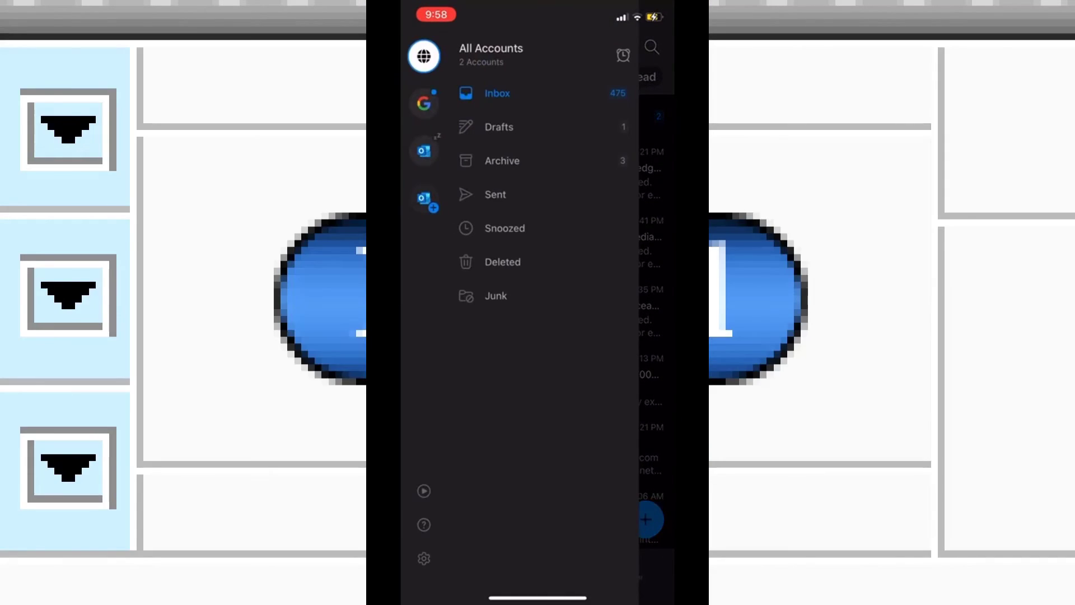
click(423, 150)
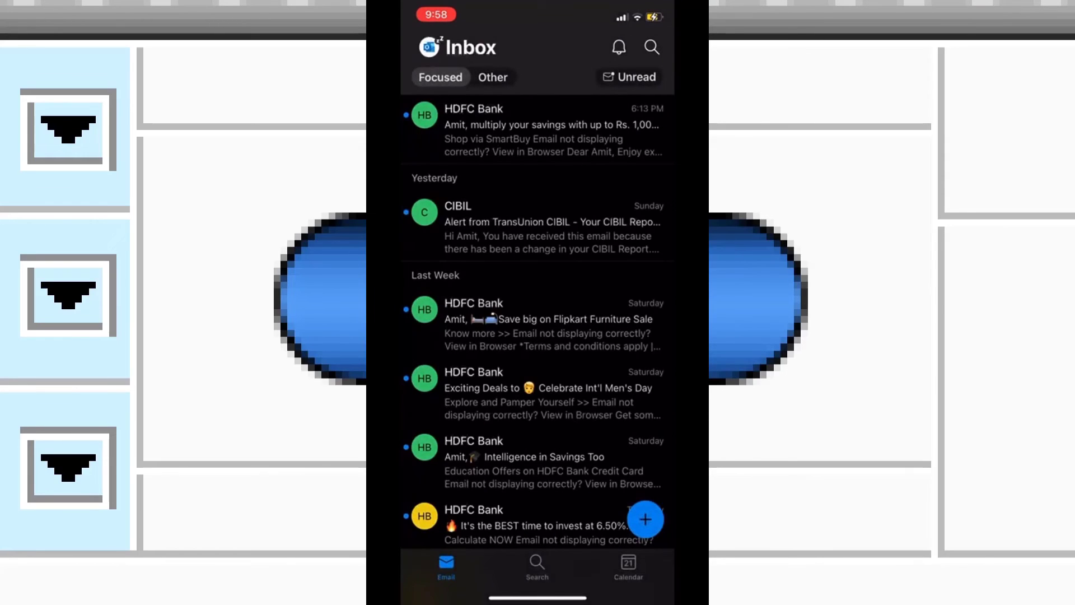
click(430, 47)
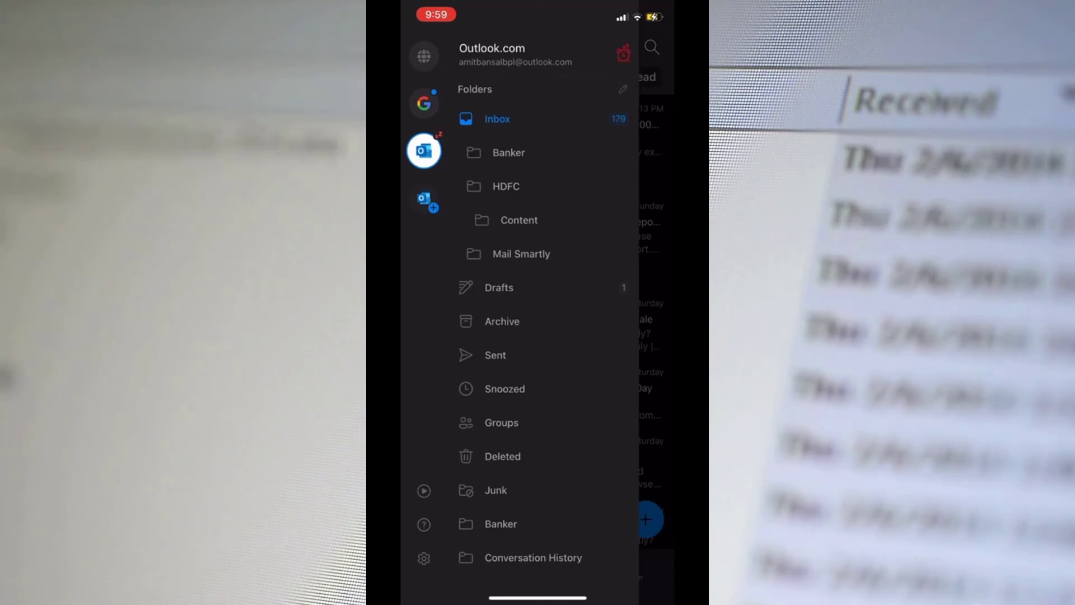
Reopen Do Not Disturb from the red alarm icon, then dismiss it back to the Inbox
click(623, 54)
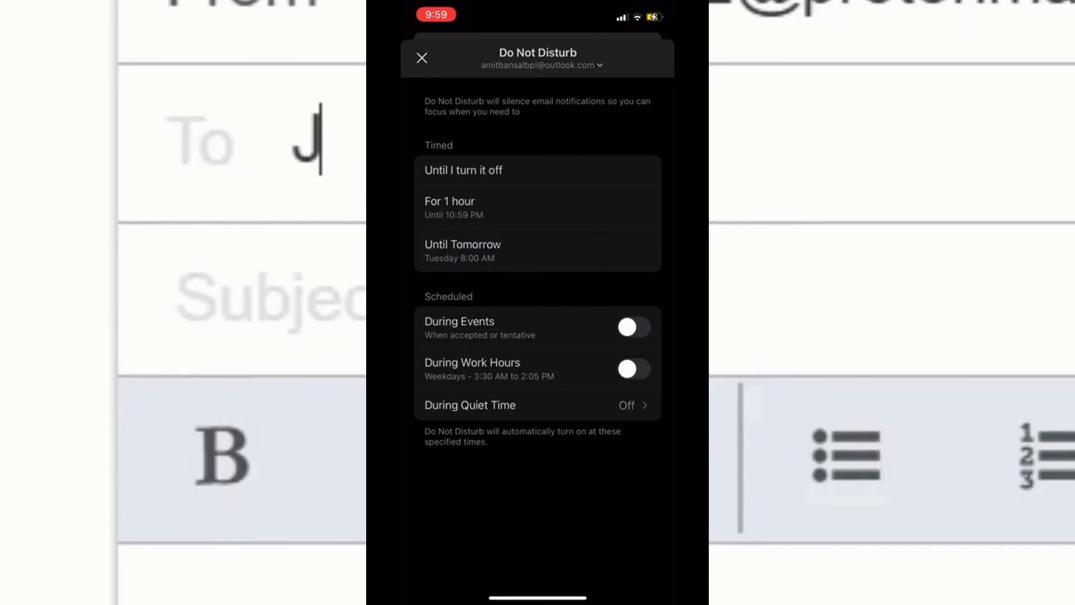
click(422, 58)
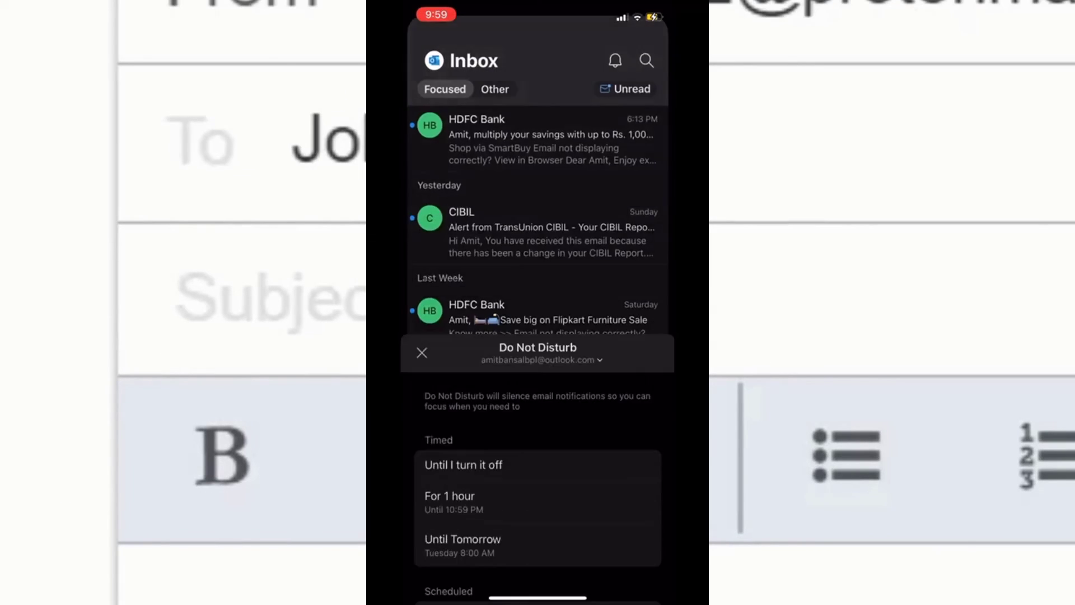